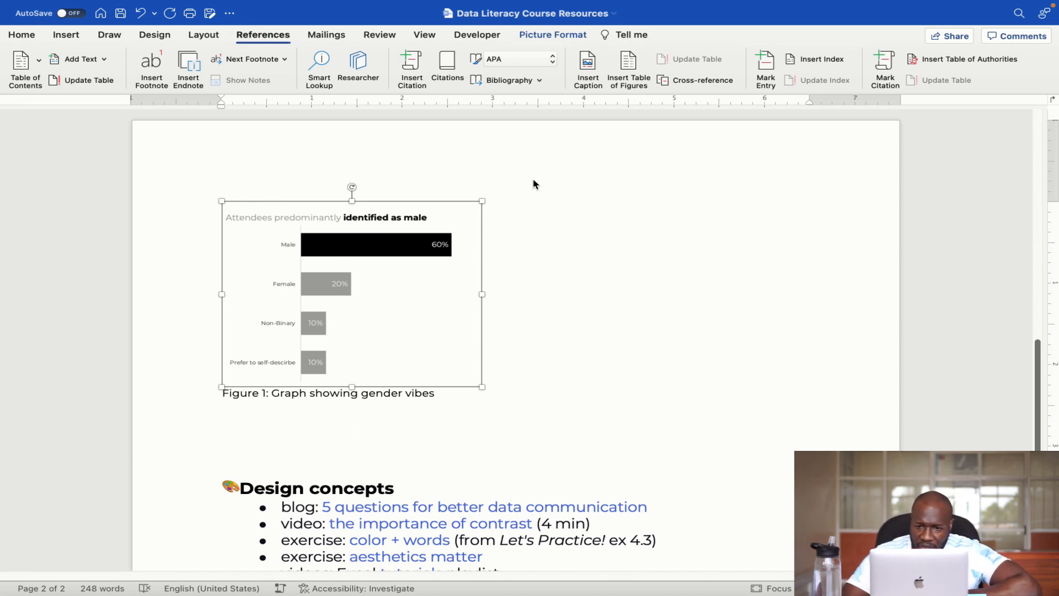
pyautogui.click(587, 68)
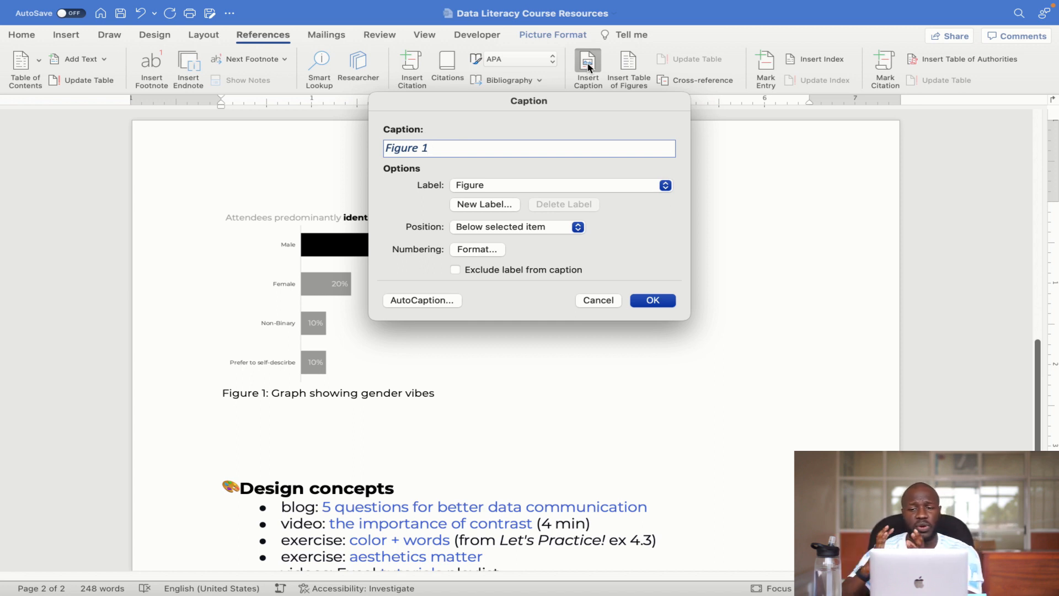
pyautogui.click(665, 186)
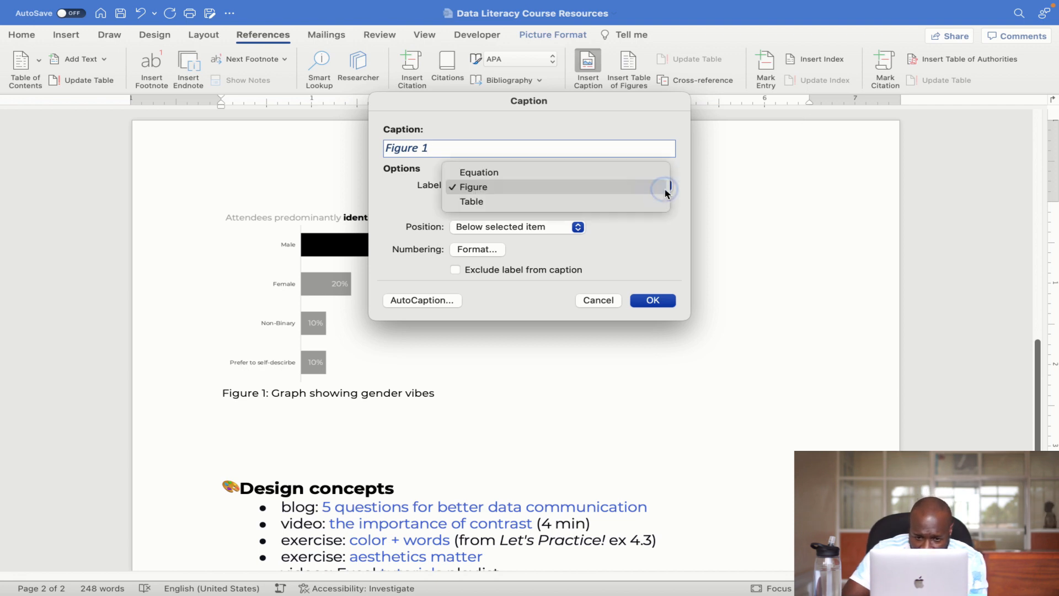
pyautogui.click(661, 238)
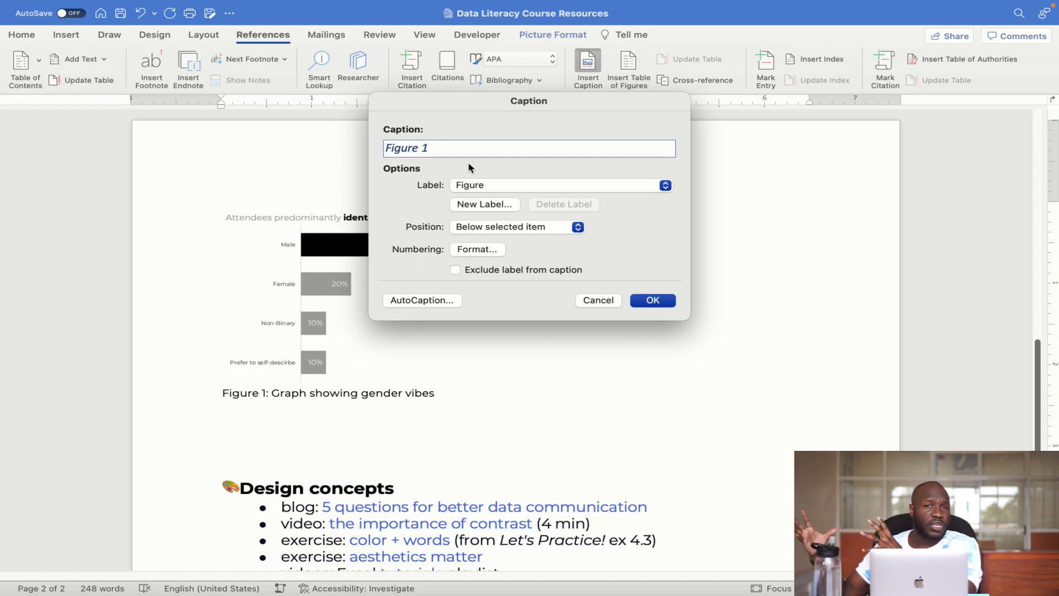
pyautogui.write(':')
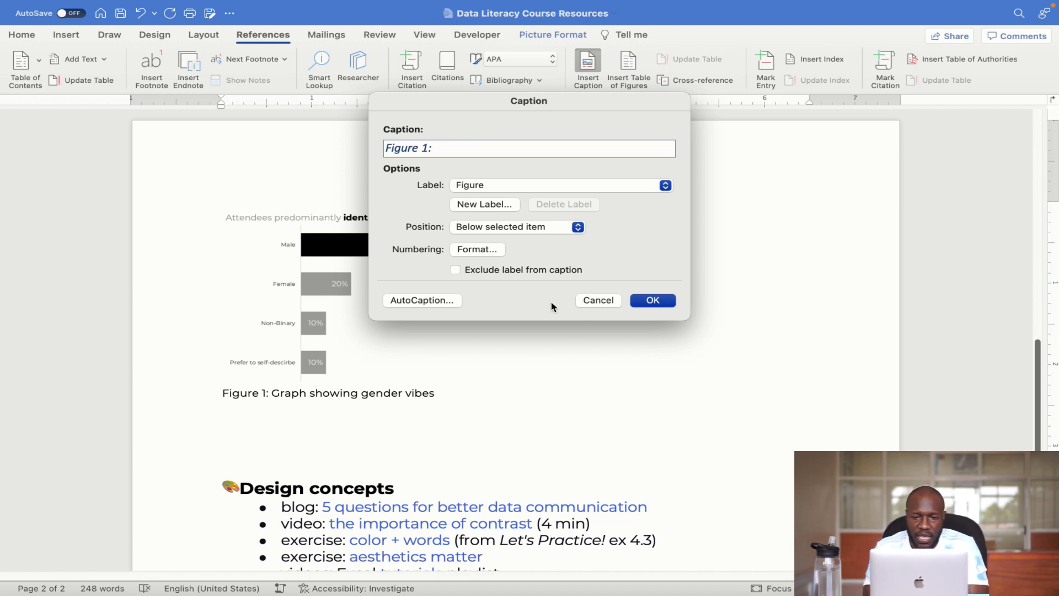
pyautogui.click(599, 303)
# - Delete the existing "Figure 1: Graph showing gender vibes" text below the bar chart
pyautogui.click(333, 394)
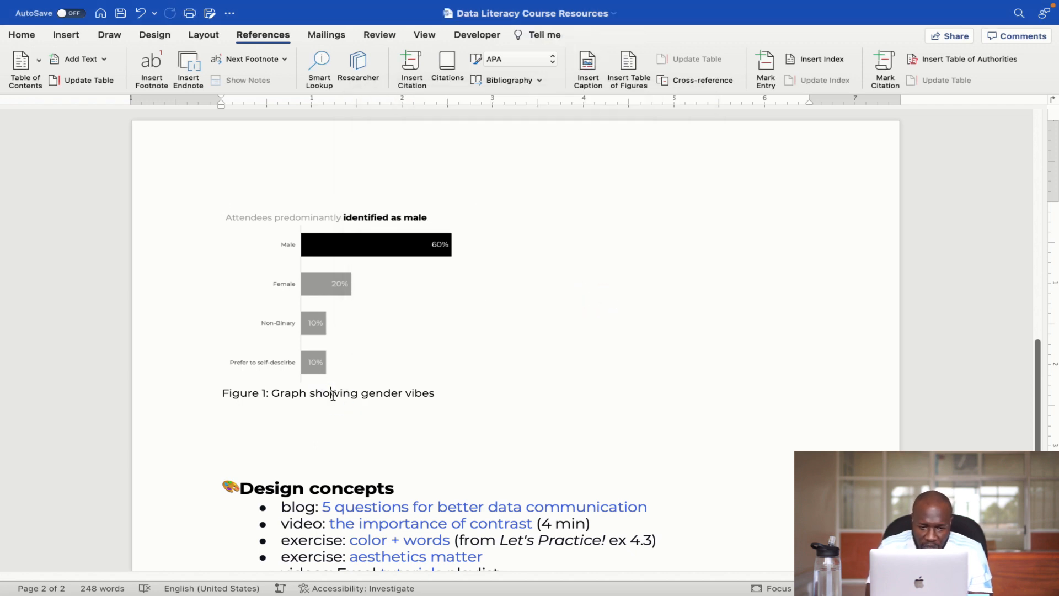
pyautogui.click(437, 395)
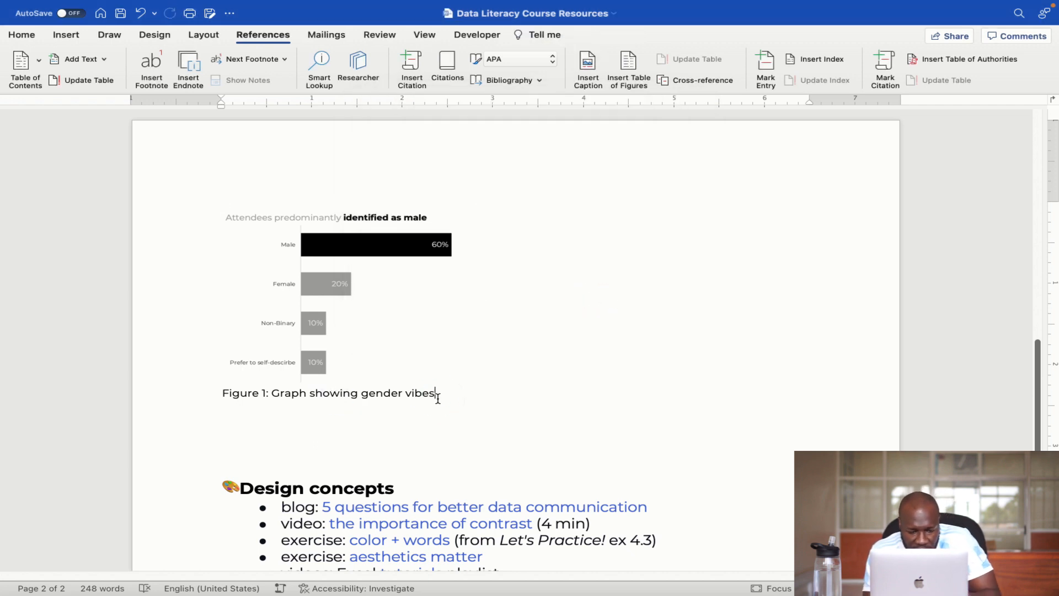
pyautogui.press('shift+super+Left')
pyautogui.press('BackSpace')
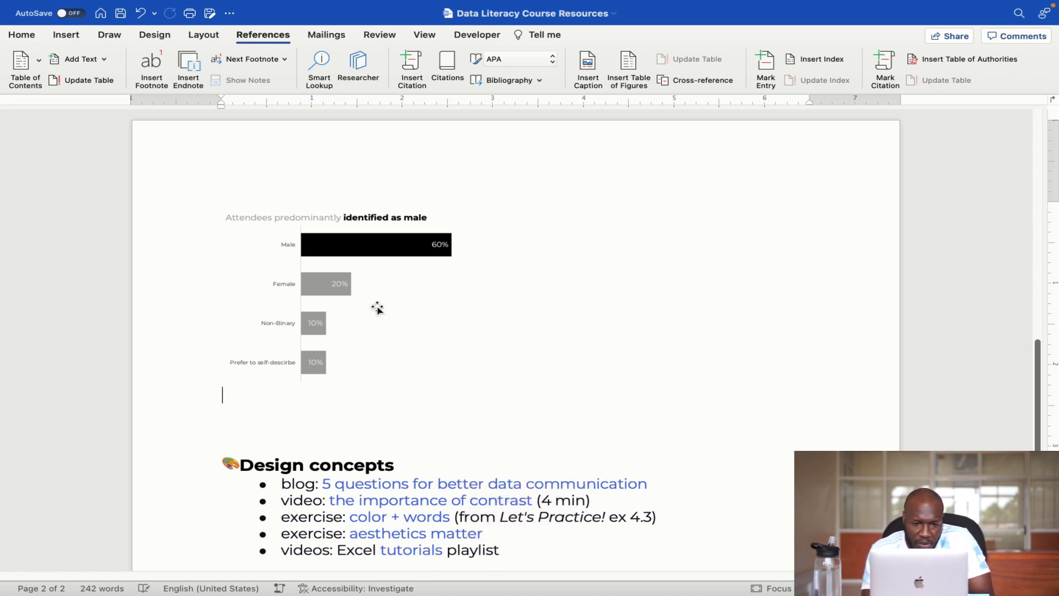
# - Insert a Figure caption below the bar chart reading "Figure 1: Graph showing gender vibes"
pyautogui.click(378, 307)
pyautogui.click(587, 64)
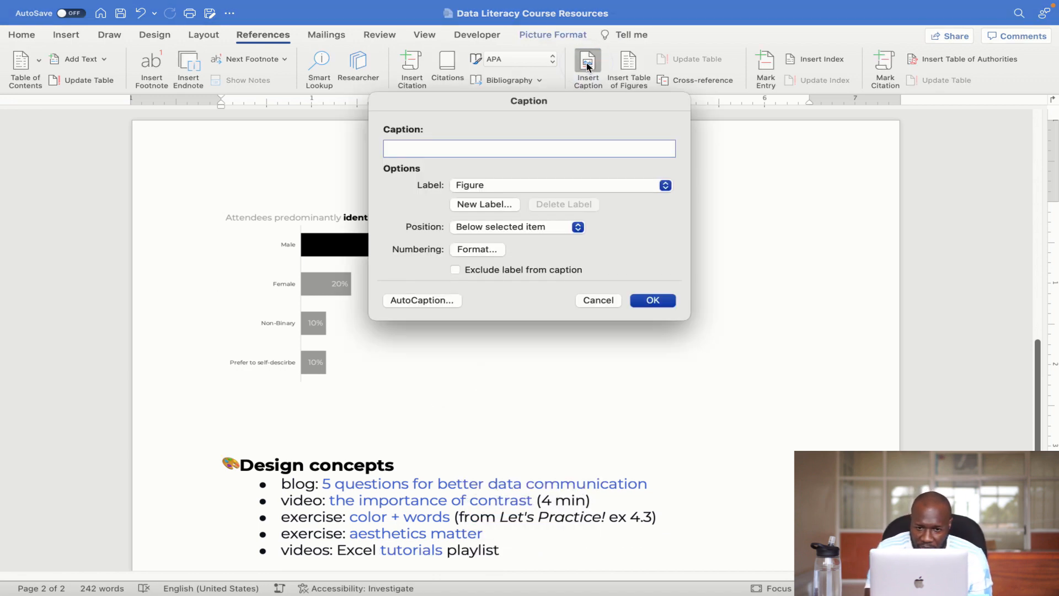
pyautogui.write(': G')
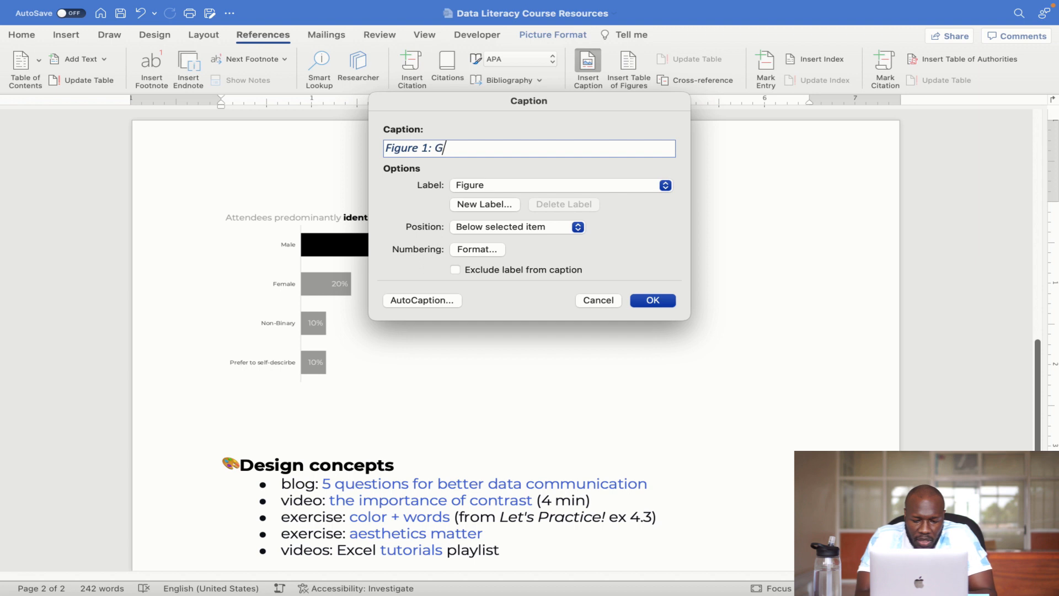
pyautogui.write('raph showing ')
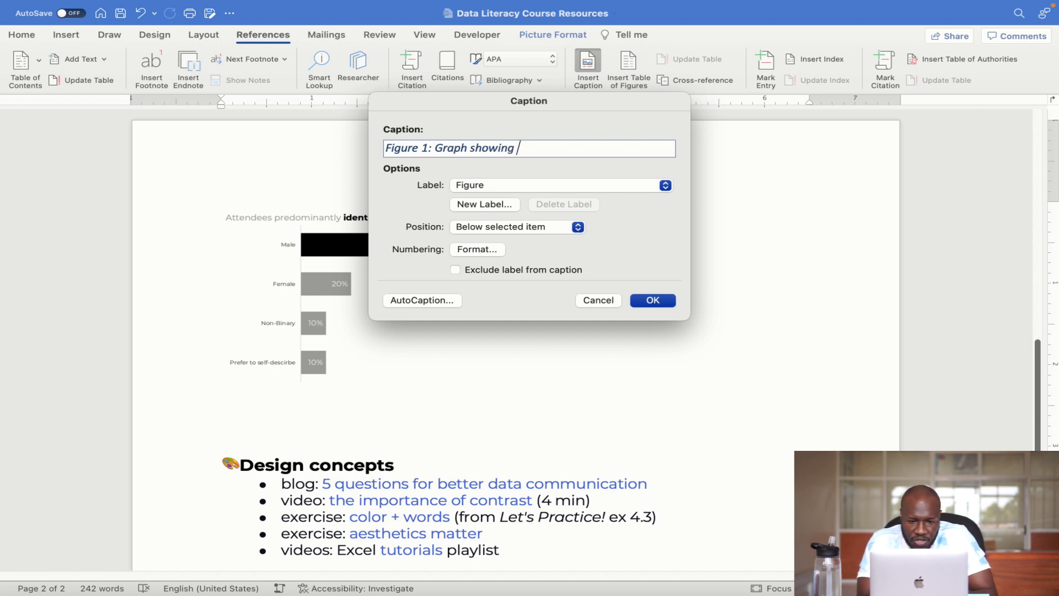
pyautogui.write('gender vibran')
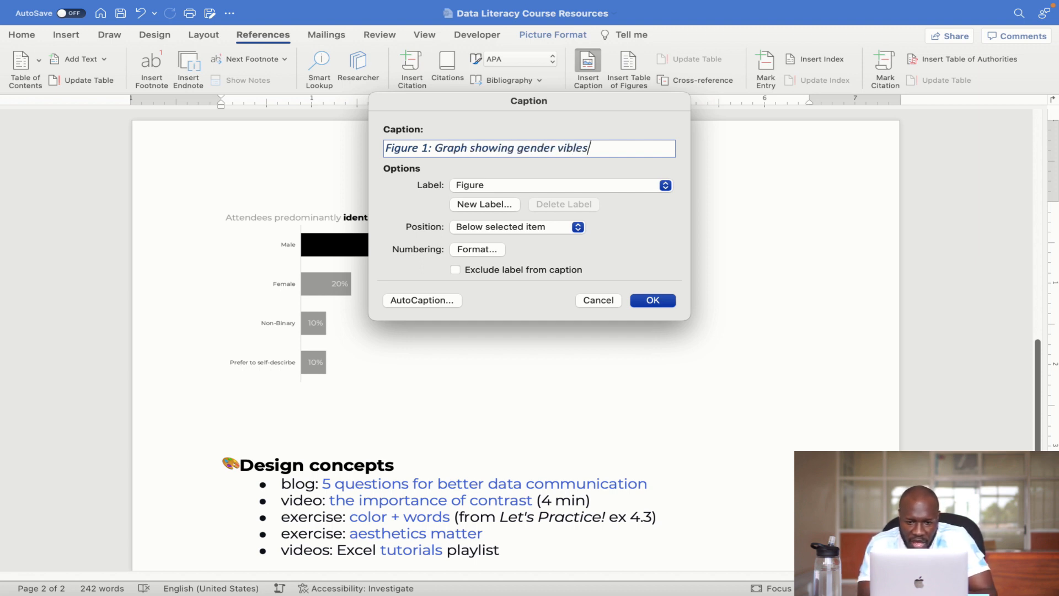
pyautogui.press('BackSpace')
pyautogui.press('BackSpace')
pyautogui.press('BackSpace')
pyautogui.write('es')
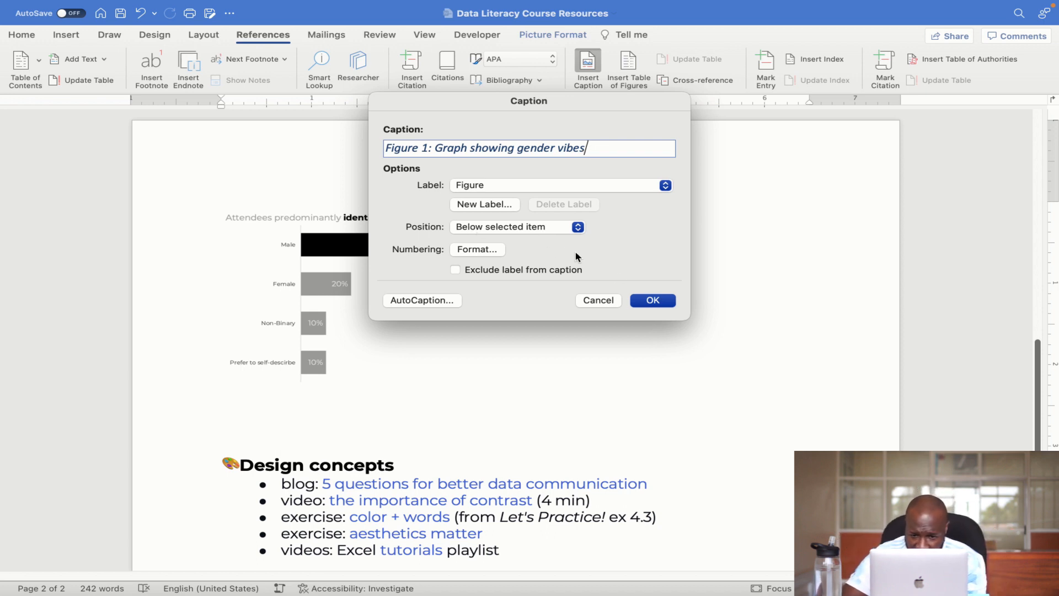
pyautogui.click(648, 301)
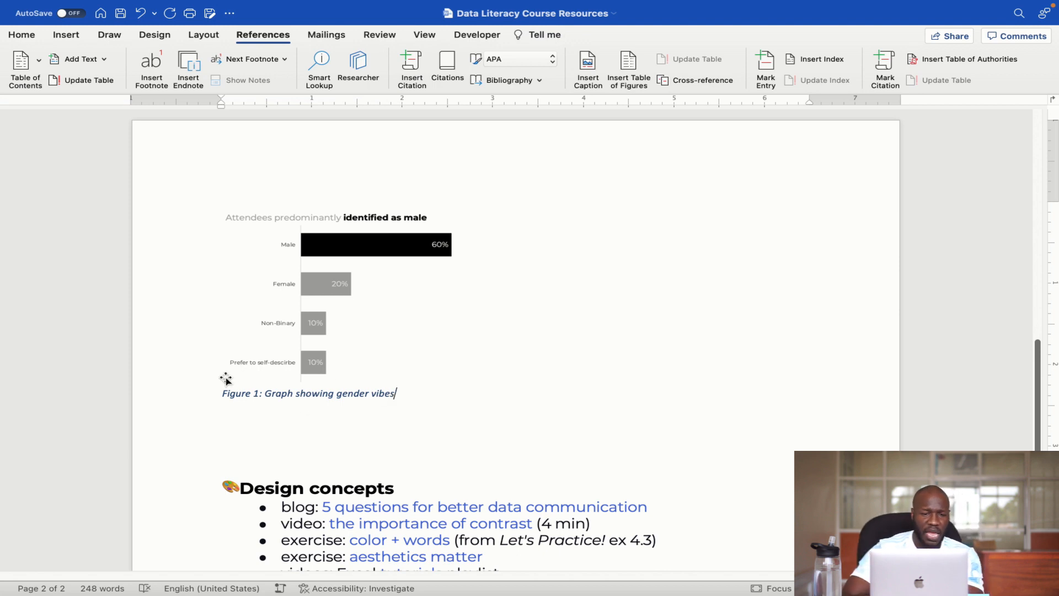
# - Remove the italics from the bar chart's caption and set its font to Montserrat
pyautogui.click(350, 284)
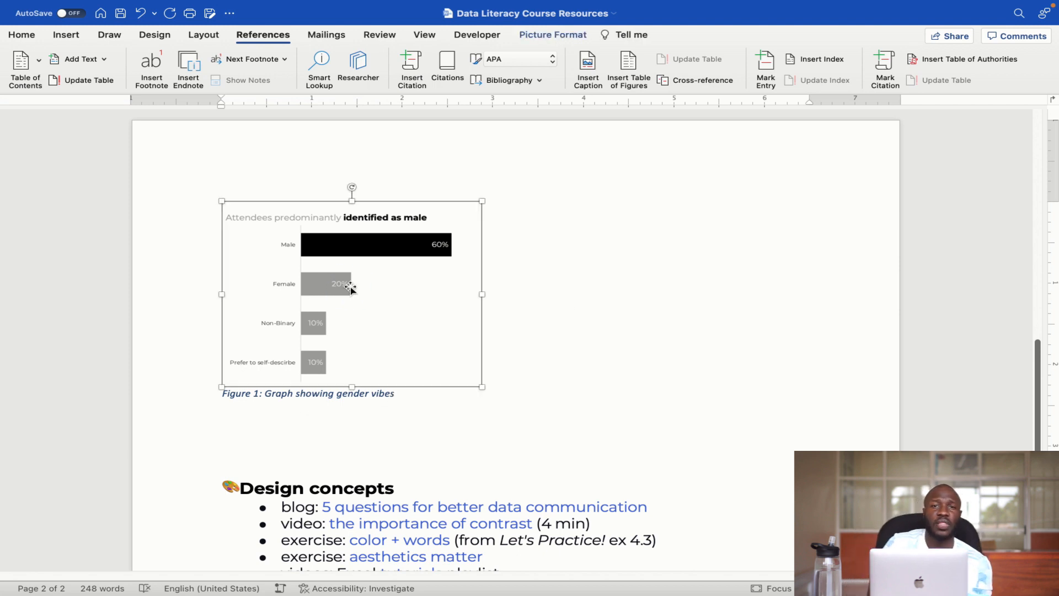
pyautogui.click(404, 398)
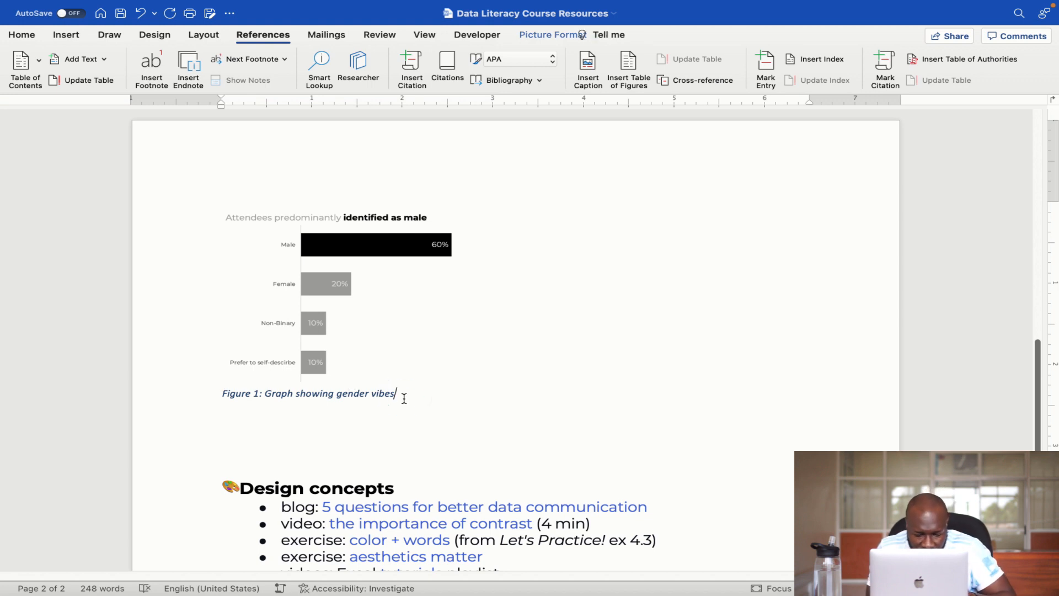
pyautogui.press('shift+super+Left')
pyautogui.press('super+i')
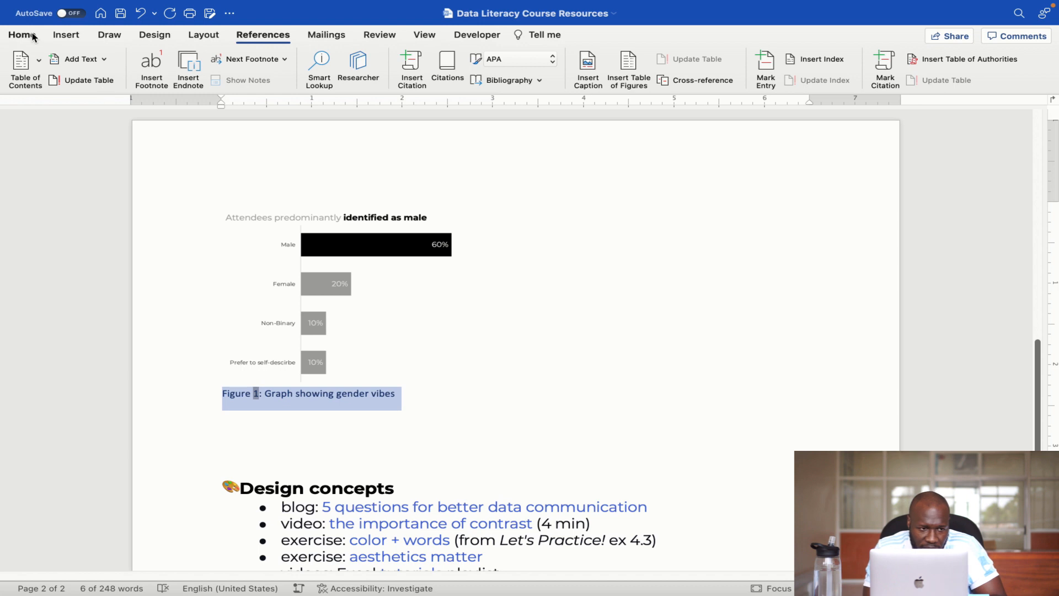
pyautogui.click(22, 35)
pyautogui.click(118, 61)
pyautogui.write('Montserrat')
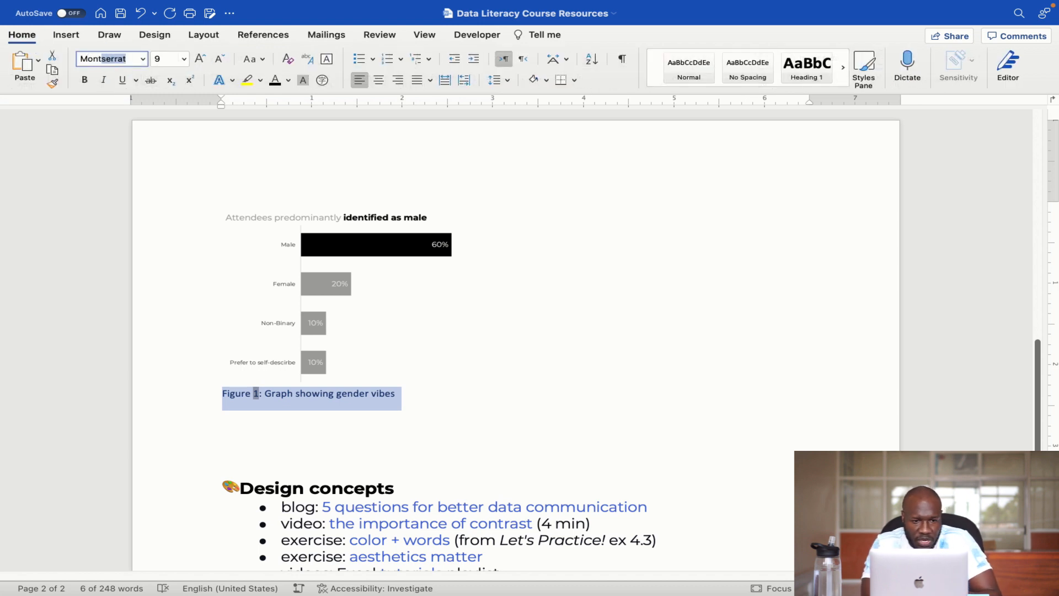
pyautogui.press('Return')
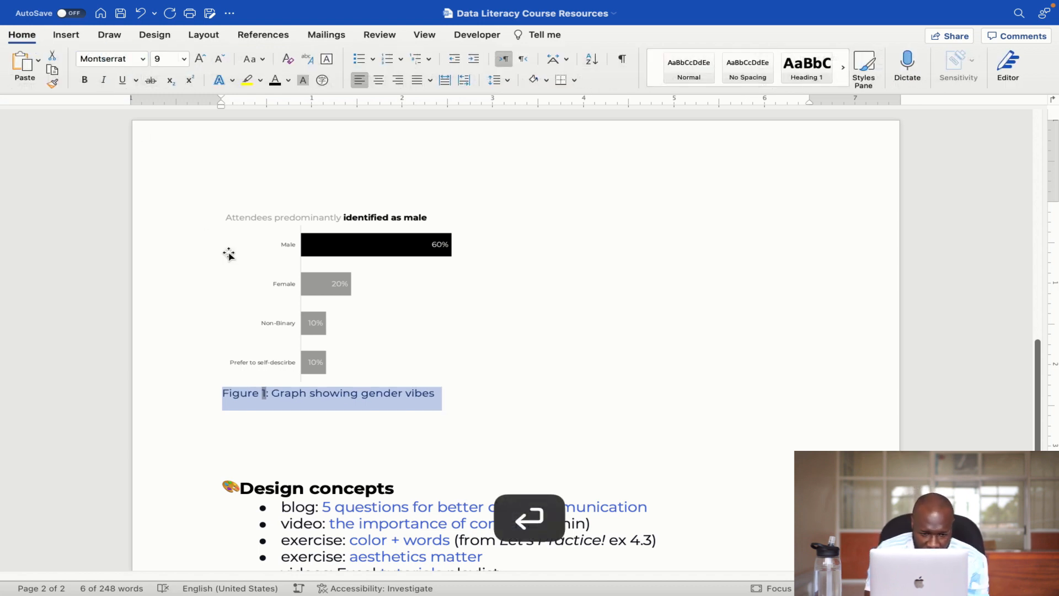
pyautogui.click(335, 454)
# - Insert a table of figures on the empty line below the table of contents, using the Figure caption label and the template format
pyautogui.scroll(-5, 362, 263)
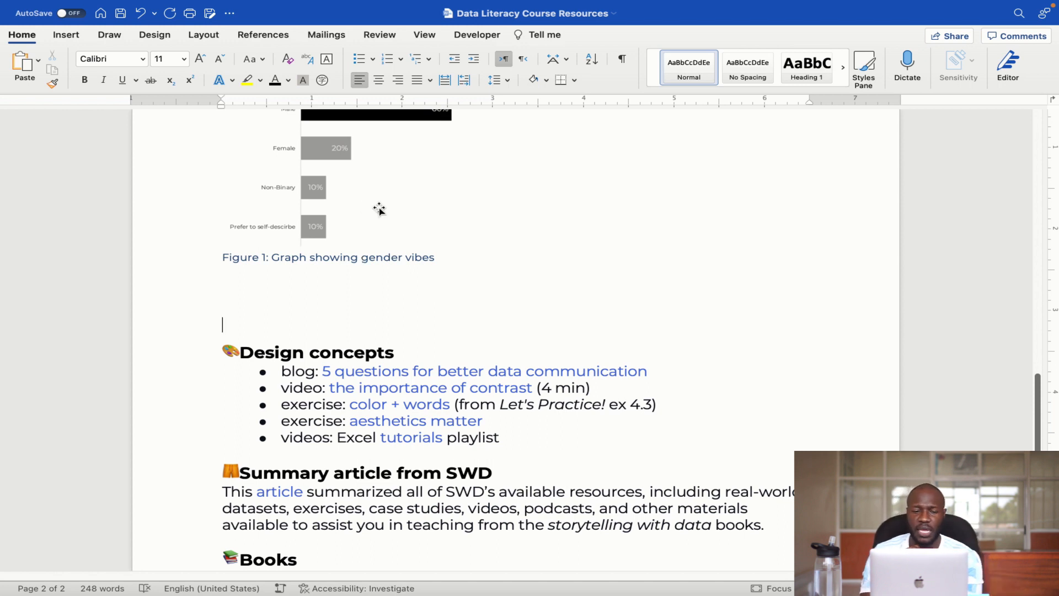
pyautogui.scroll(15, 381, 232)
pyautogui.scroll(2, 383, 233)
pyautogui.click(389, 386)
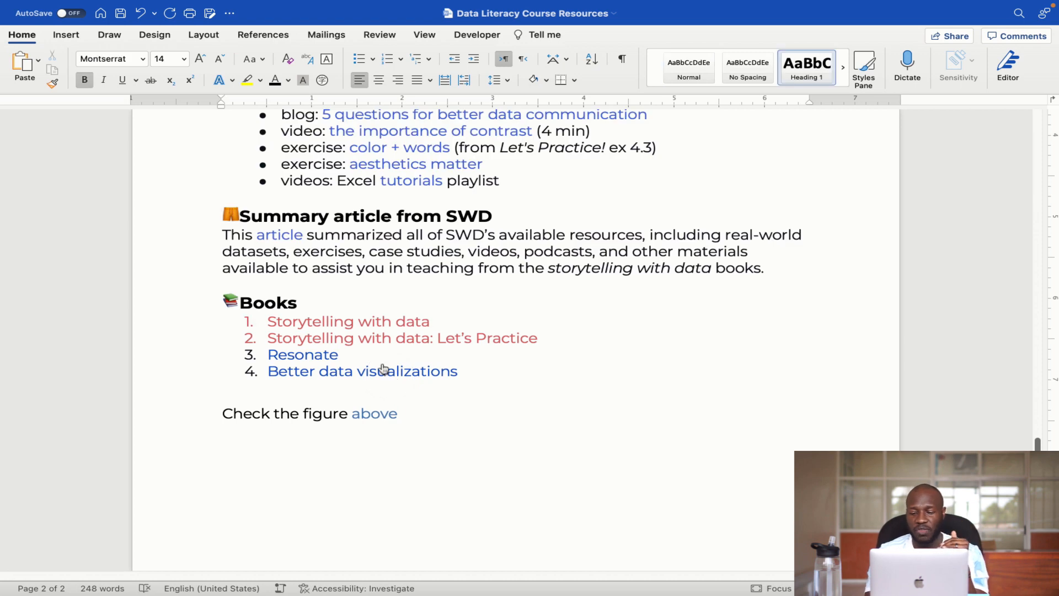
pyautogui.scroll(10, 384, 368)
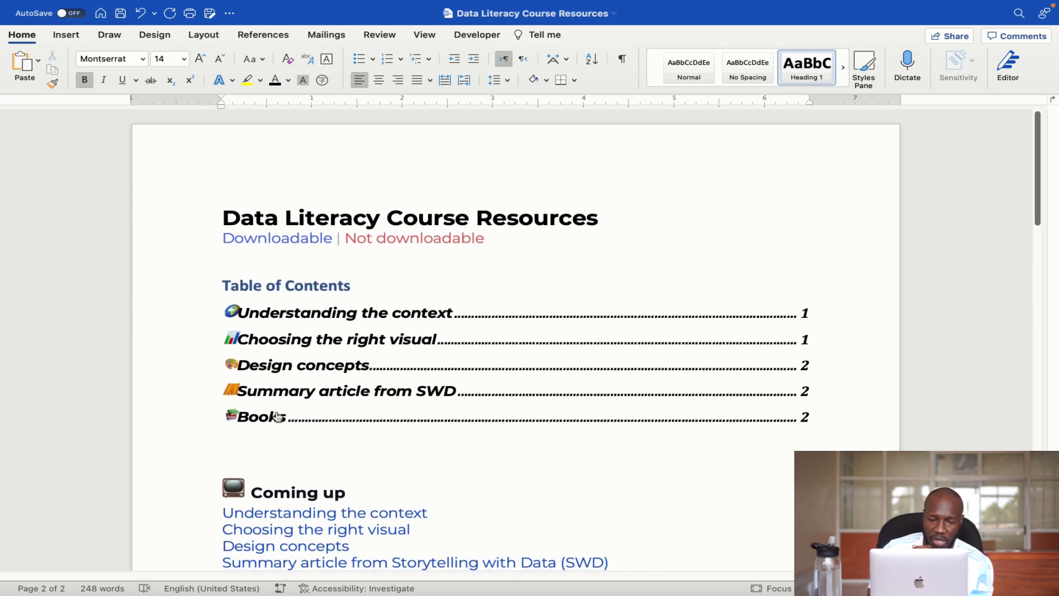
pyautogui.click(243, 441)
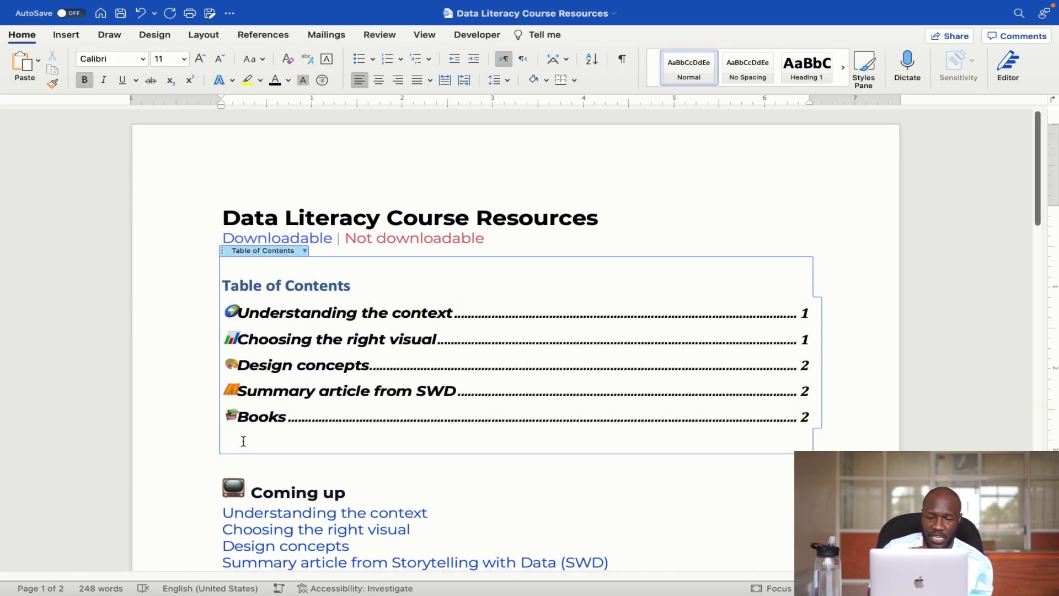
pyautogui.click(259, 40)
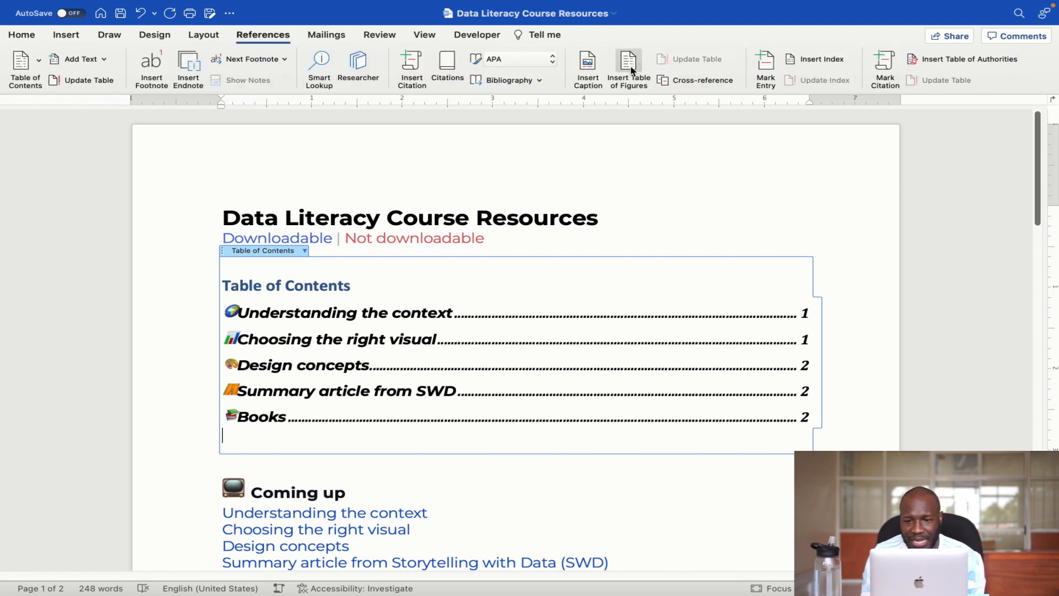
pyautogui.click(631, 70)
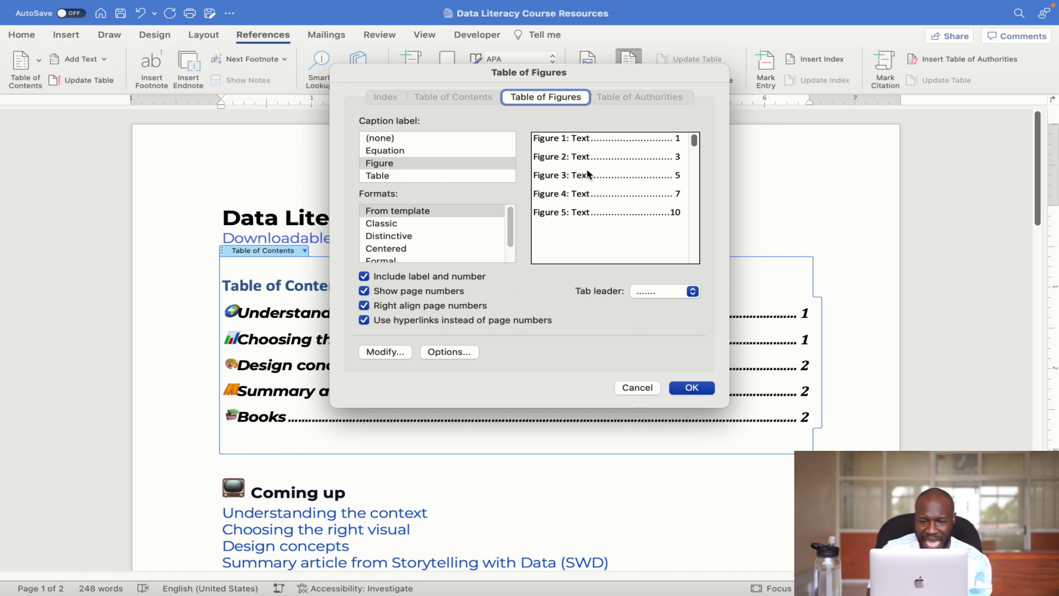
pyautogui.click(687, 388)
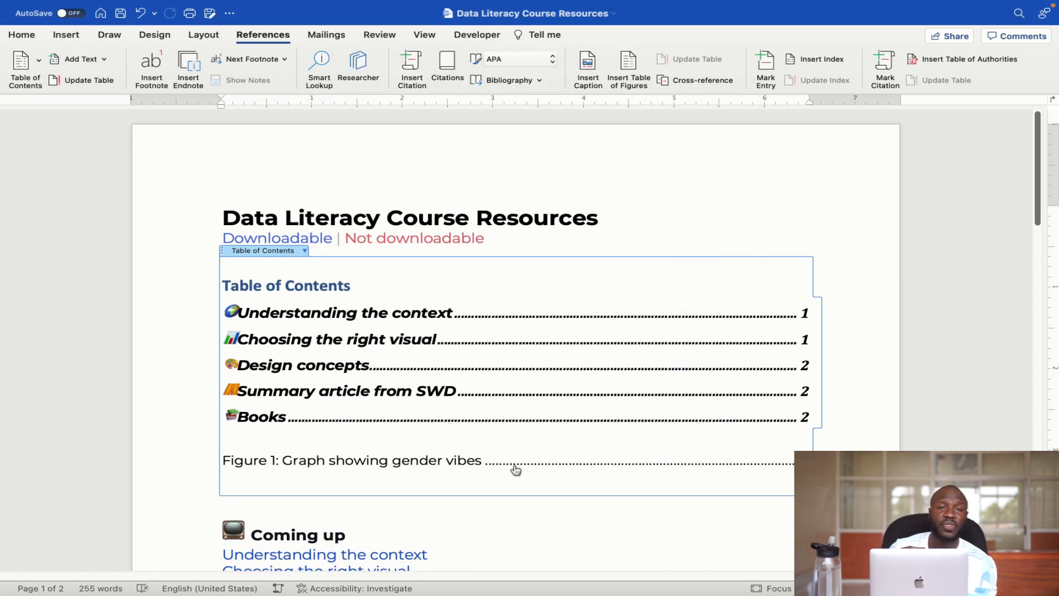
# - Follow the Figure 1 entry in the table of figures to its chart, and test the "above" link in the document's last line
pyautogui.click(232, 439)
pyautogui.press('BackSpace')
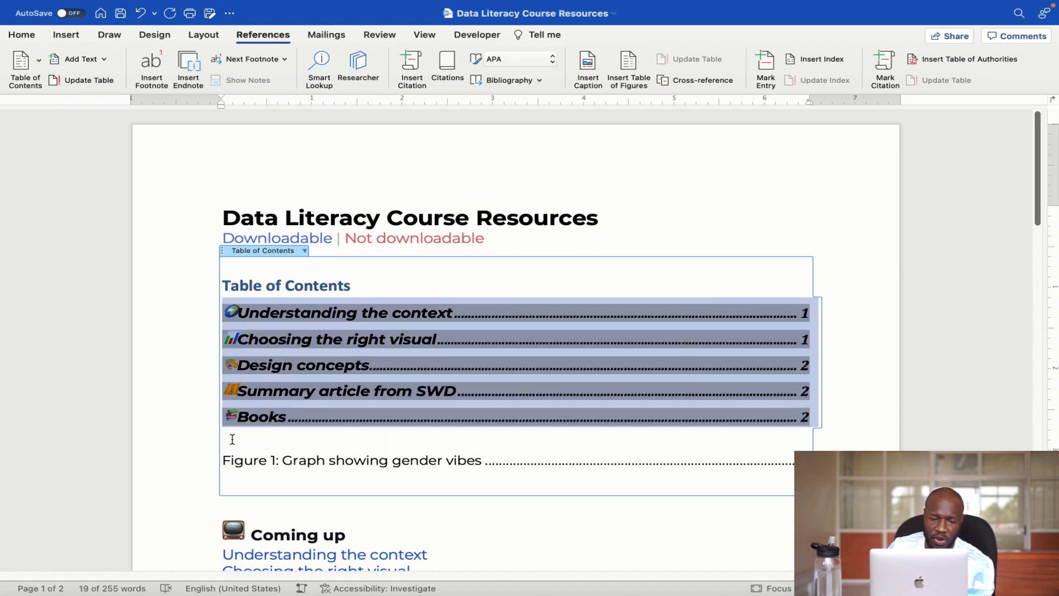
pyautogui.click(225, 465)
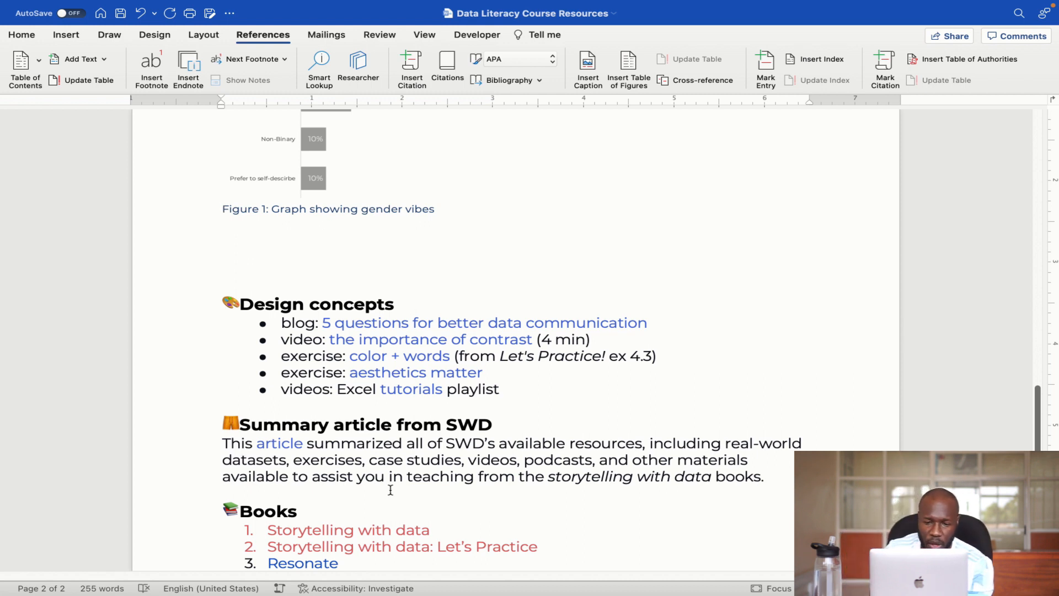
pyautogui.scroll(-5, 456, 340)
pyautogui.scroll(10, 457, 341)
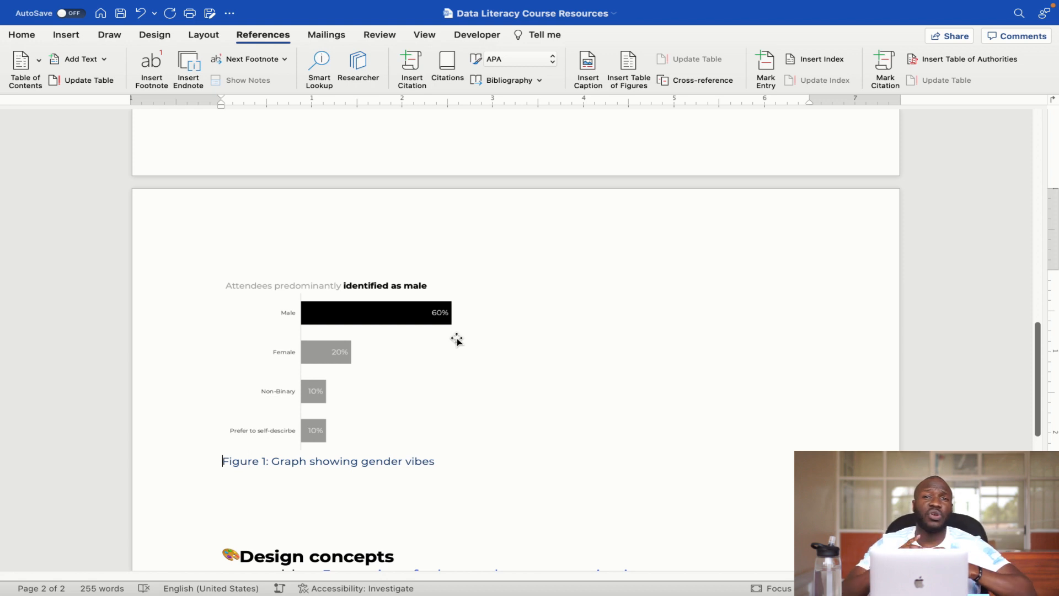
pyautogui.scroll(-5, 457, 340)
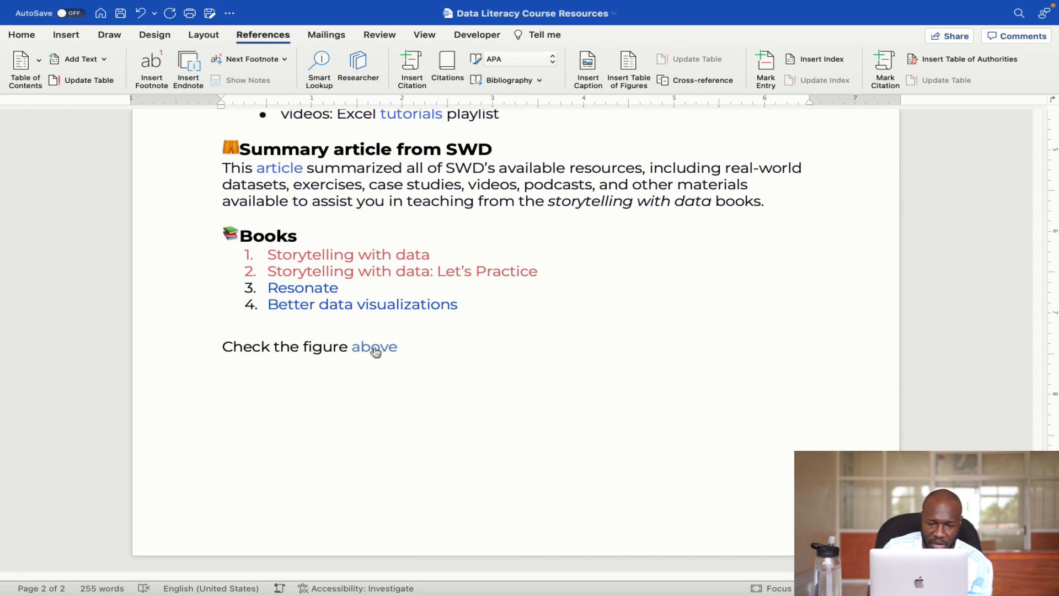
pyautogui.click(376, 347)
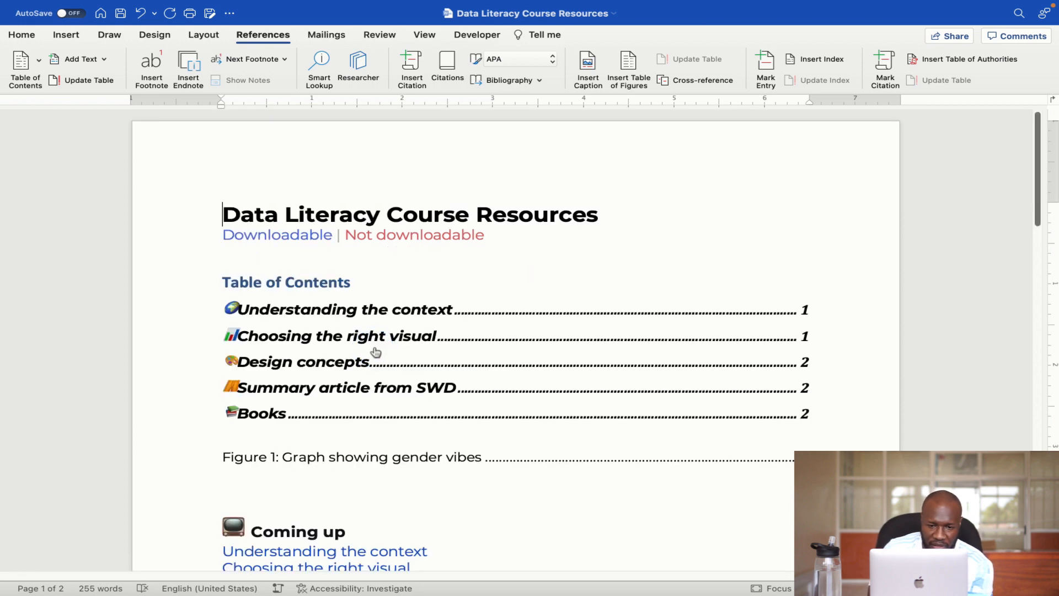
# - Replace the linked word "above" after "Check the figure" in the document's last line with the same word as plain text
pyautogui.scroll(-10, 376, 351)
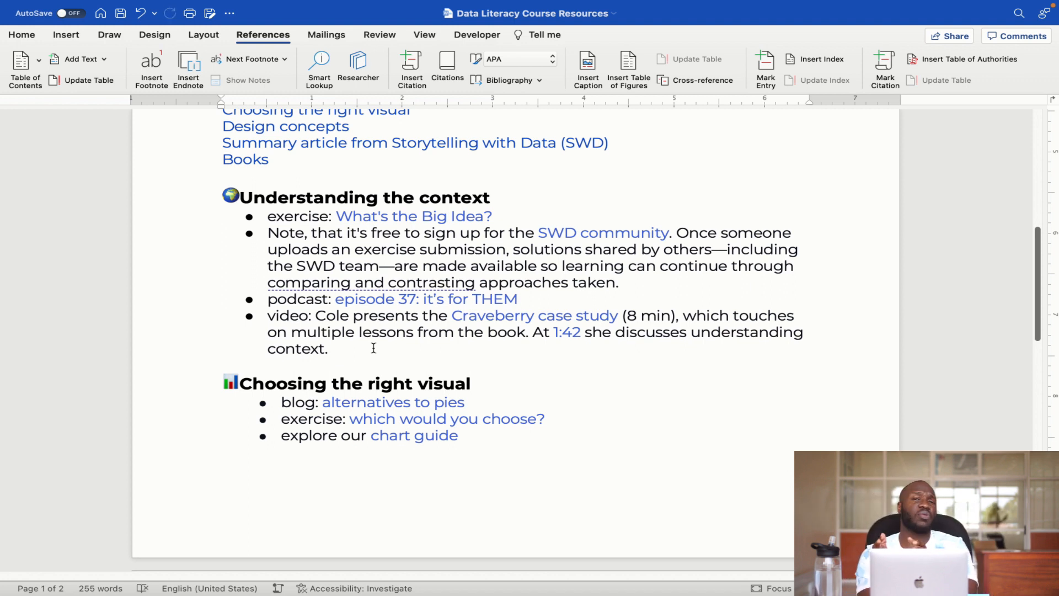
pyautogui.scroll(-10, 374, 348)
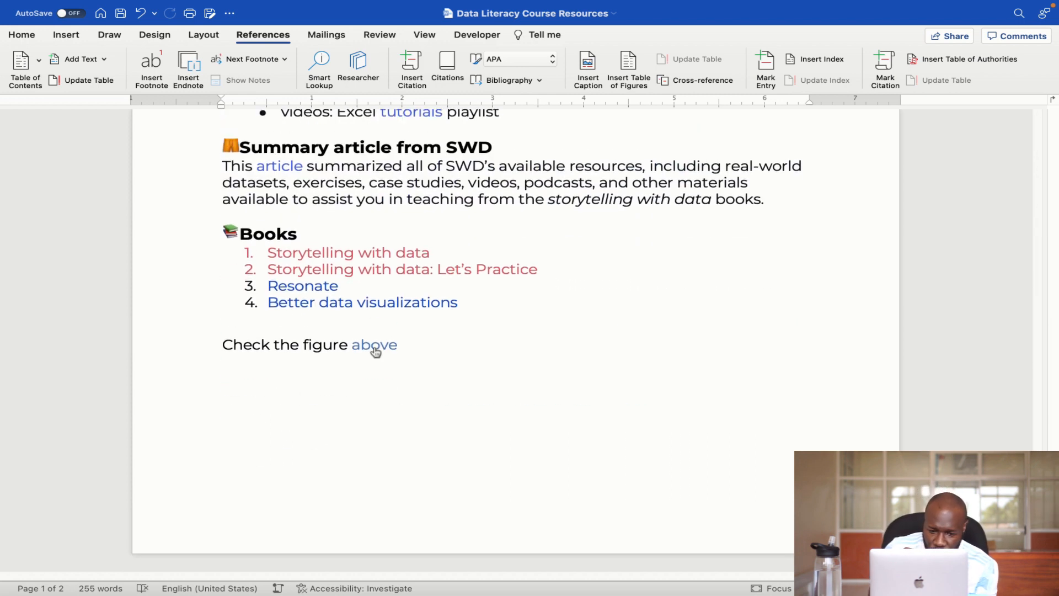
pyautogui.click(403, 349)
pyautogui.press('BackSpace')
pyautogui.press('BackSpace')
pyautogui.press('BackSpace')
pyautogui.press('BackSpace')
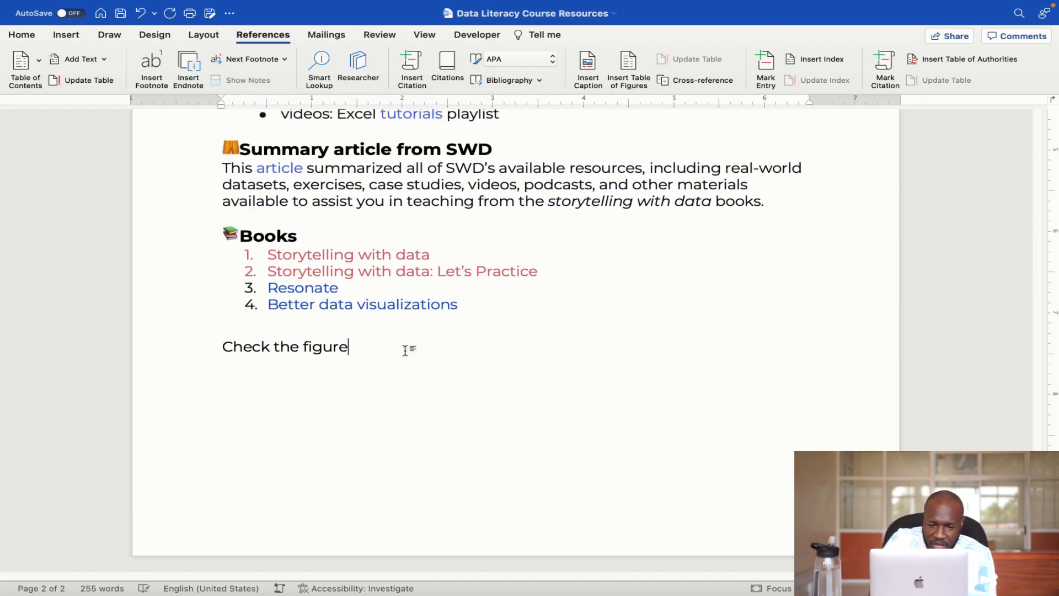
pyautogui.write('e above')
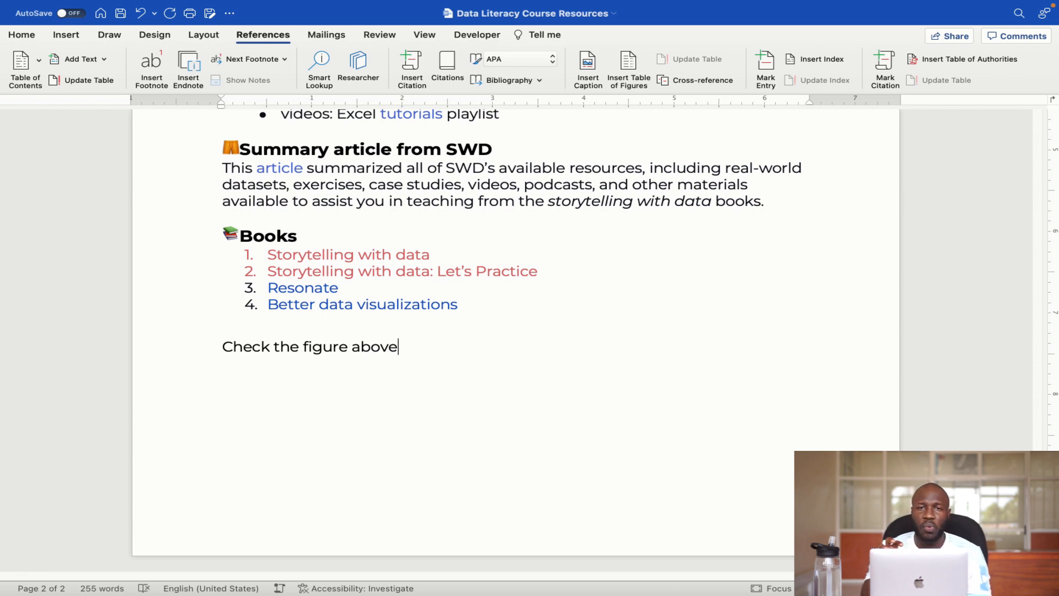
# - Replace the word "above" in the document's last line with a hyperlinked Above/below cross-reference to the "Figure 1: Graph showing gender vibes" caption
pyautogui.hotkey('shift', 'Left')
pyautogui.hotkey('shift', 'Left')
pyautogui.hotkey('shift', 'Left')
pyautogui.hotkey('shift', 'Left')
pyautogui.hotkey('shift', 'Left')
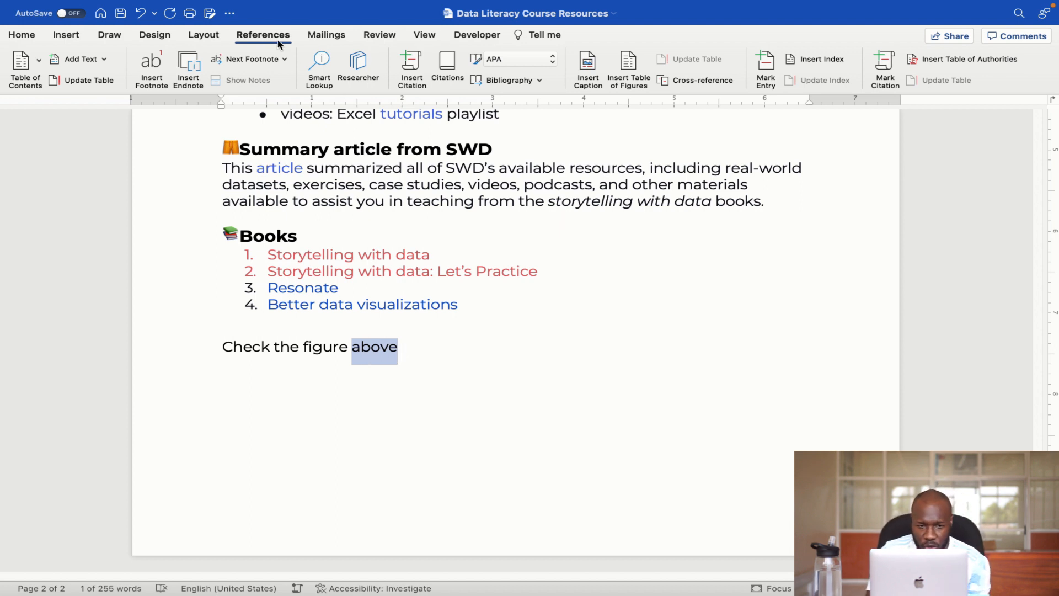
pyautogui.click(699, 83)
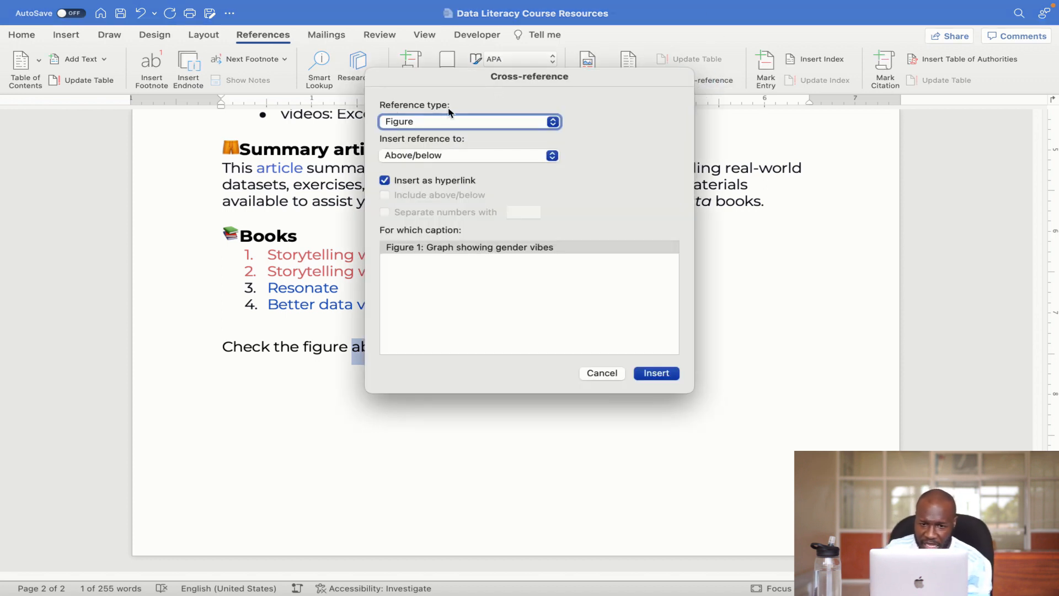
pyautogui.click(553, 122)
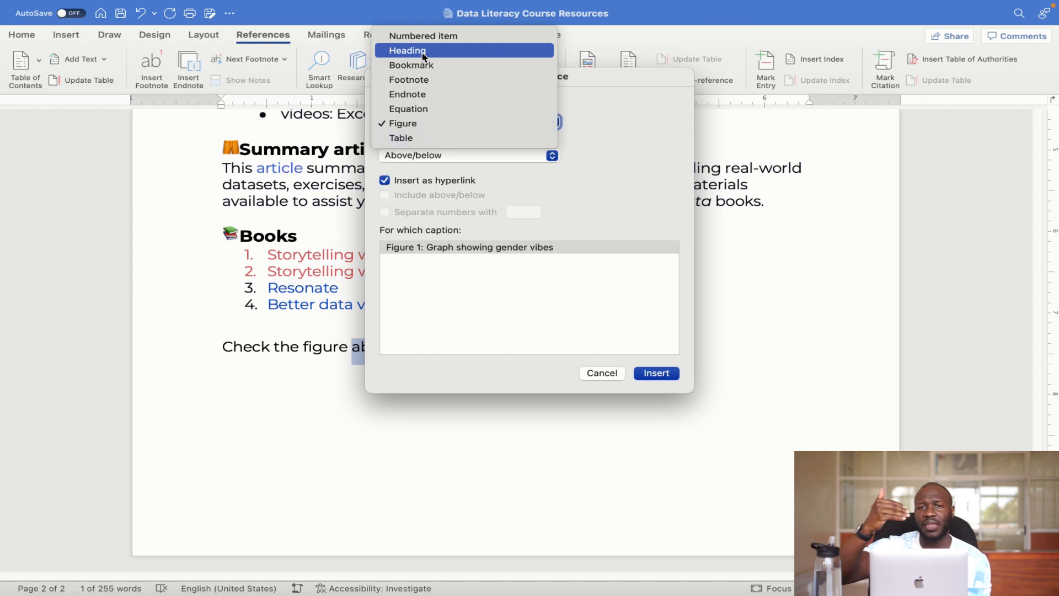
pyautogui.click(414, 125)
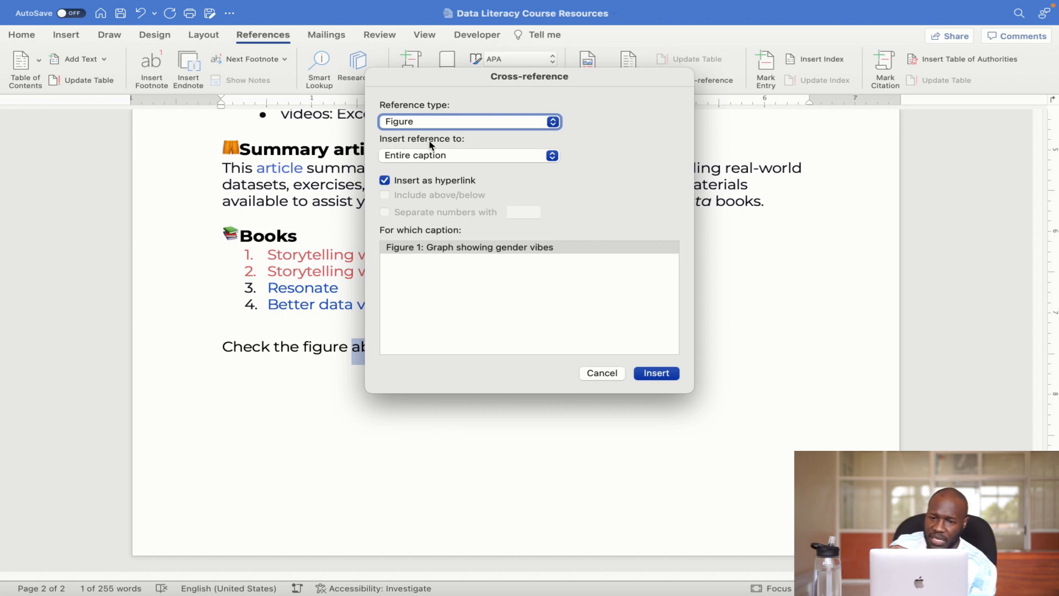
pyautogui.click(552, 156)
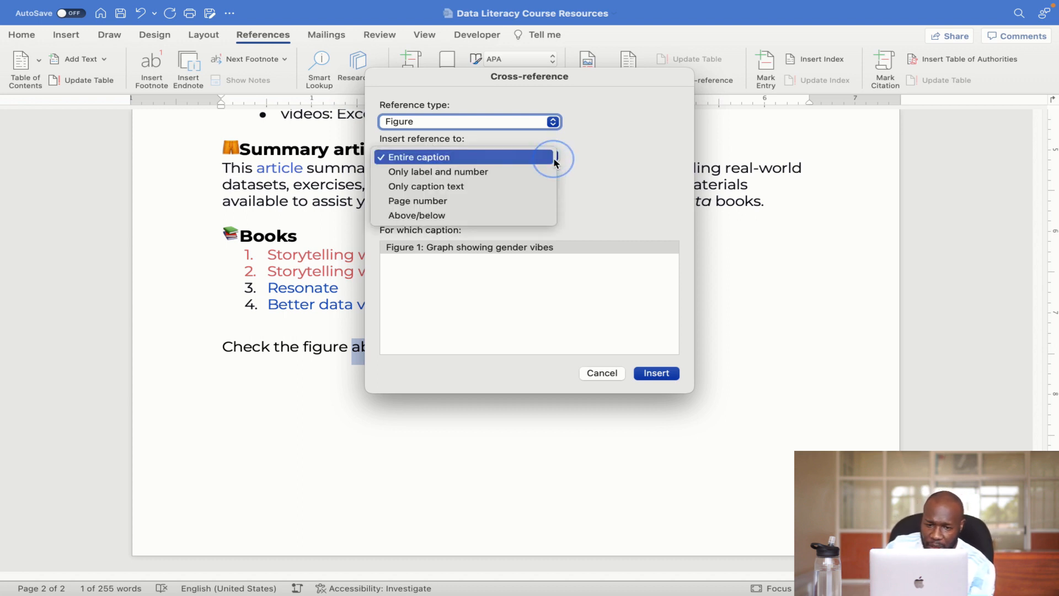
pyautogui.click(404, 220)
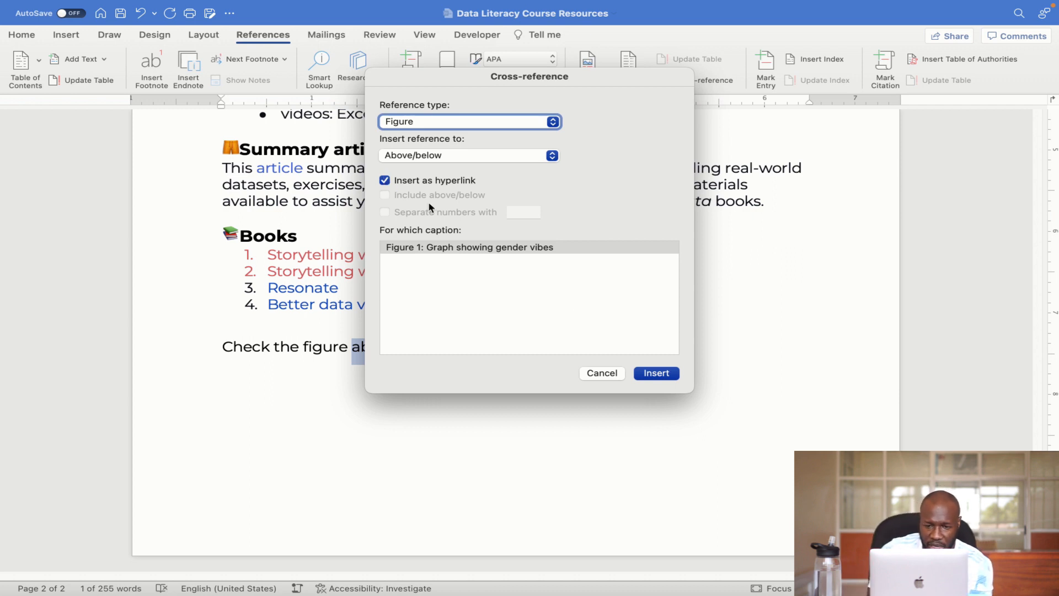
pyautogui.click(512, 251)
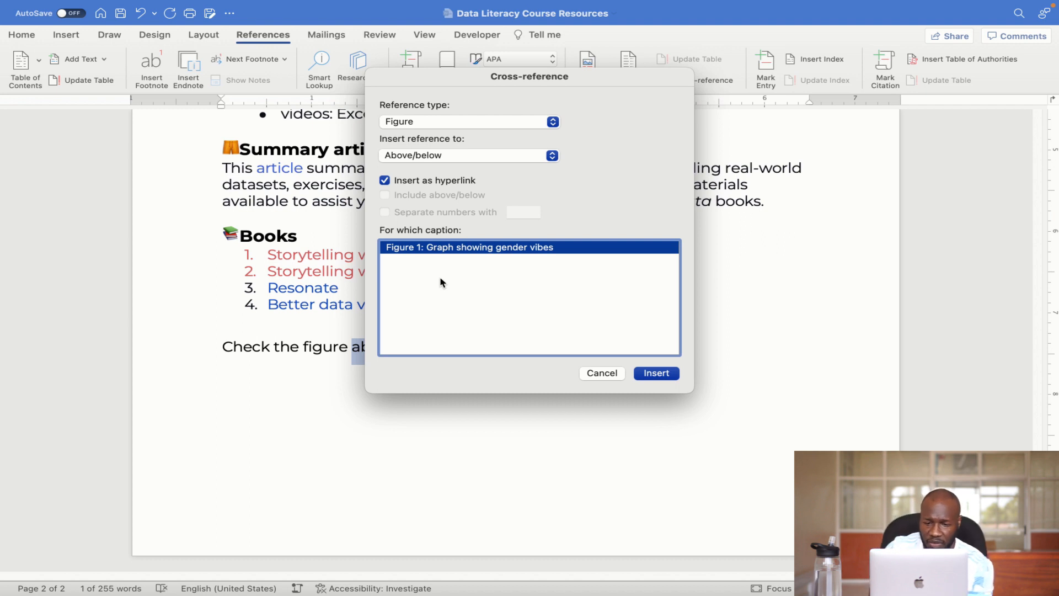
pyautogui.click(661, 375)
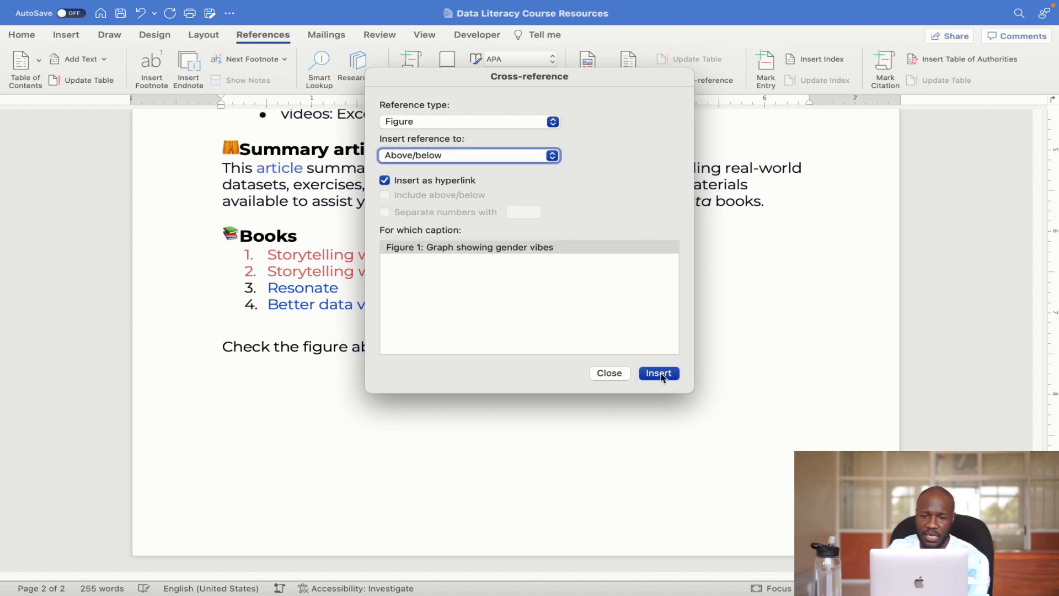
pyautogui.click(609, 373)
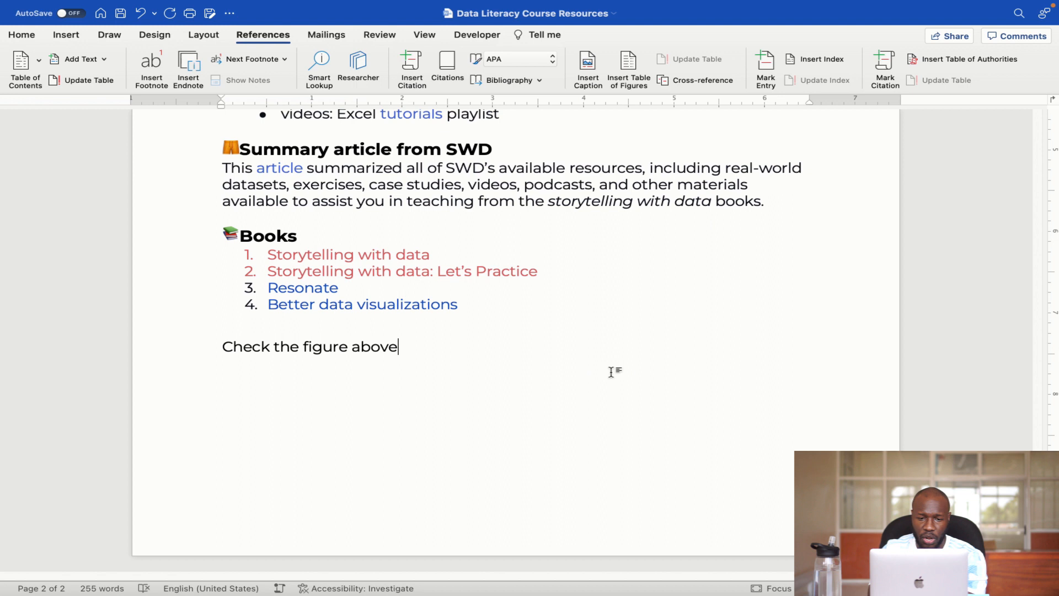
# - Follow the "above" cross-reference in the last line to the bar chart and its caption
pyautogui.click(390, 351)
pyautogui.scroll(3, 338, 159)
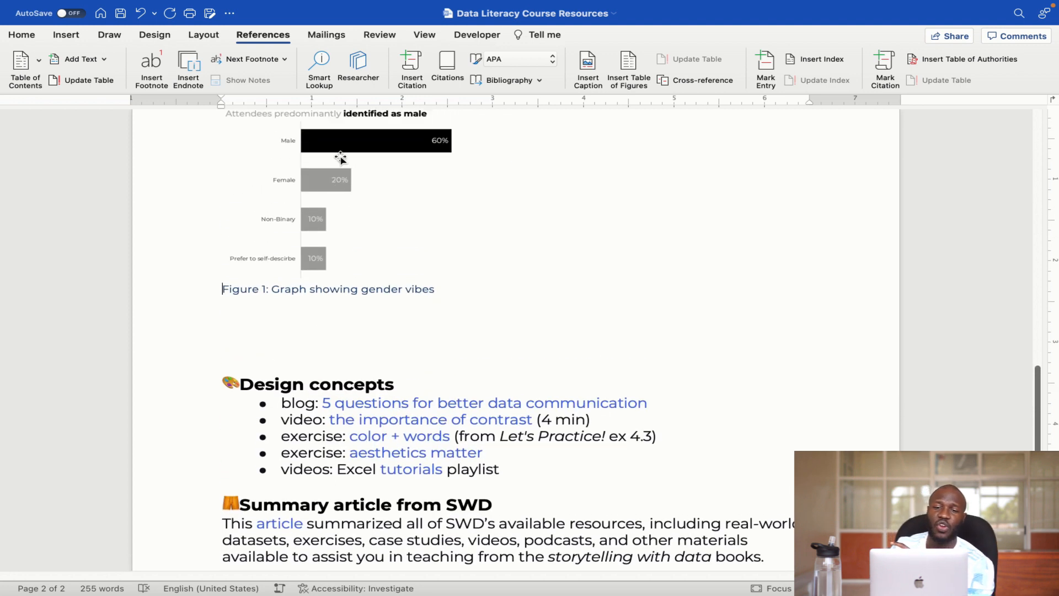